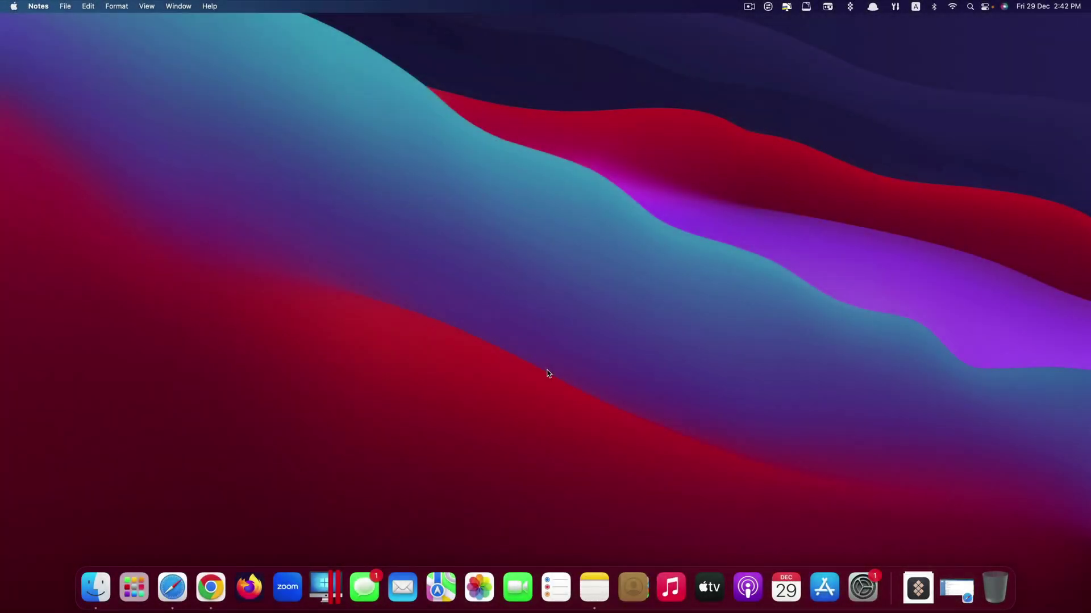
Step: Search Launchpad for 'dearmob' to launch DearMob iPhone Manager
{"action": "key", "text": "F4"}
{"action": "type", "text": "dearmob"}
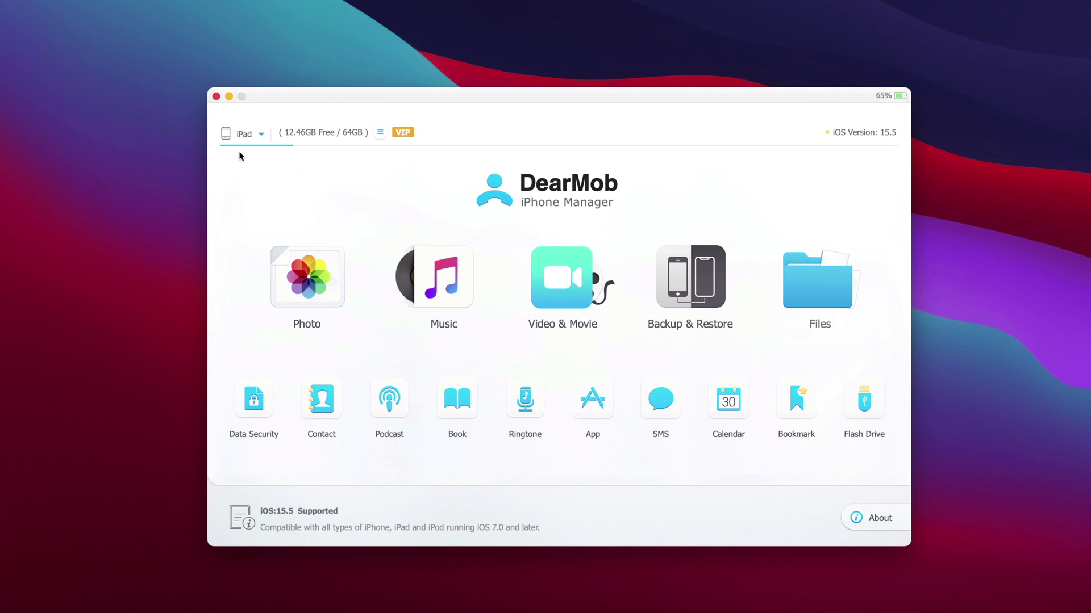
{"action": "left_click", "coordinate": [305, 273]}
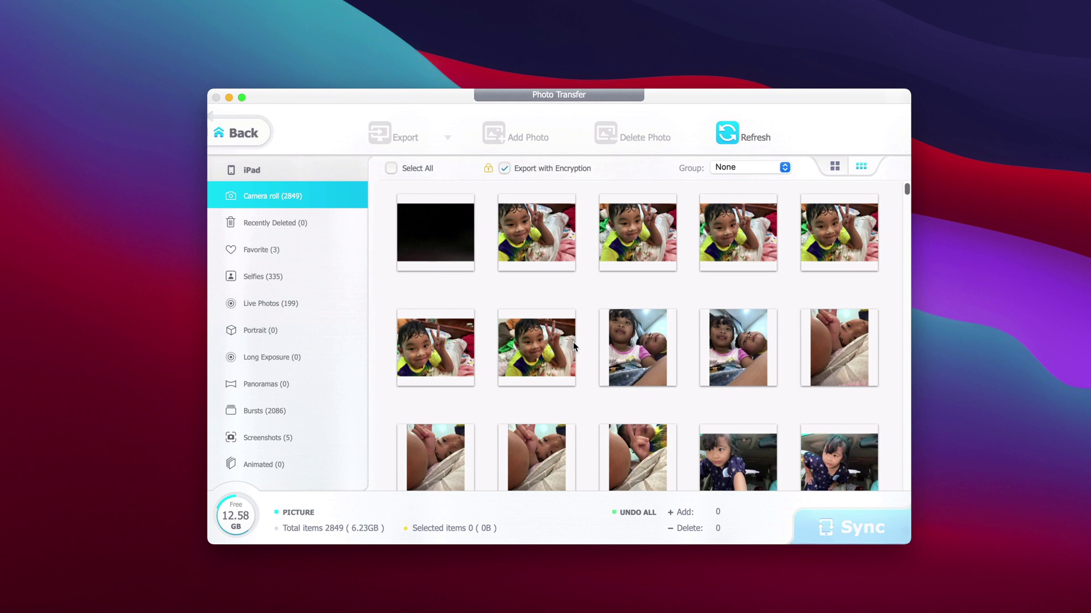
{"action": "left_click", "coordinate": [238, 133]}
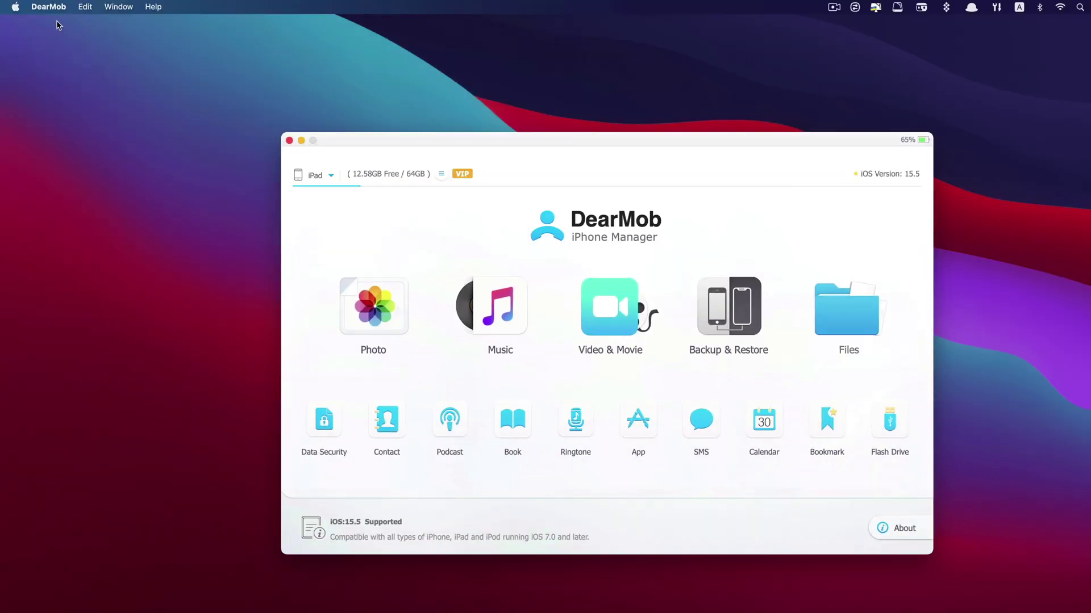
Step: Open DearMob Preferences to see the default export path, noting the Extreme SD2 drive
{"action": "left_click", "coordinate": [52, 8]}
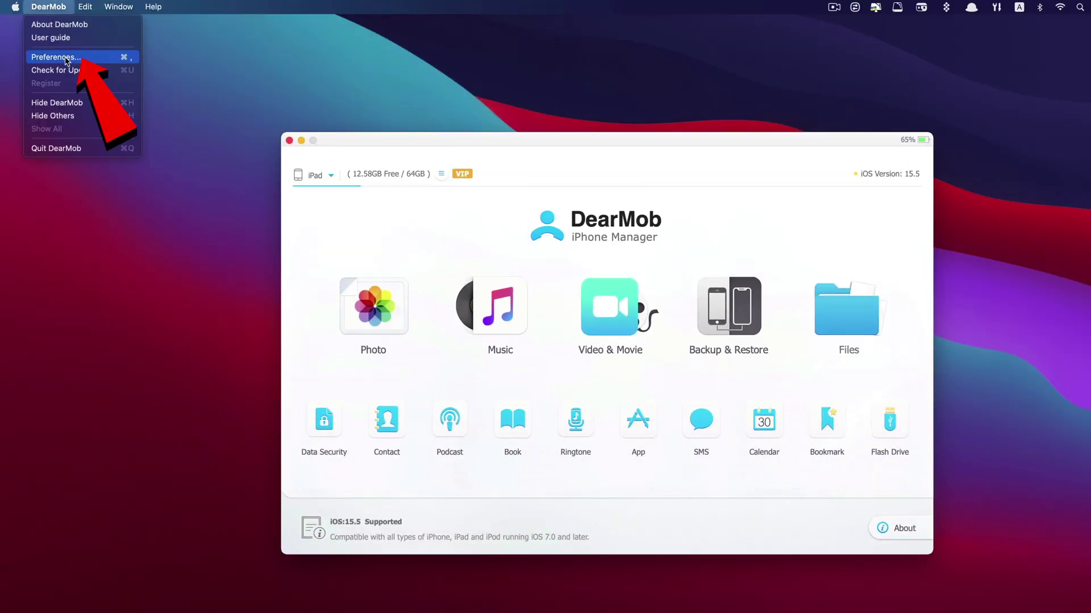
{"action": "left_click", "coordinate": [43, 56]}
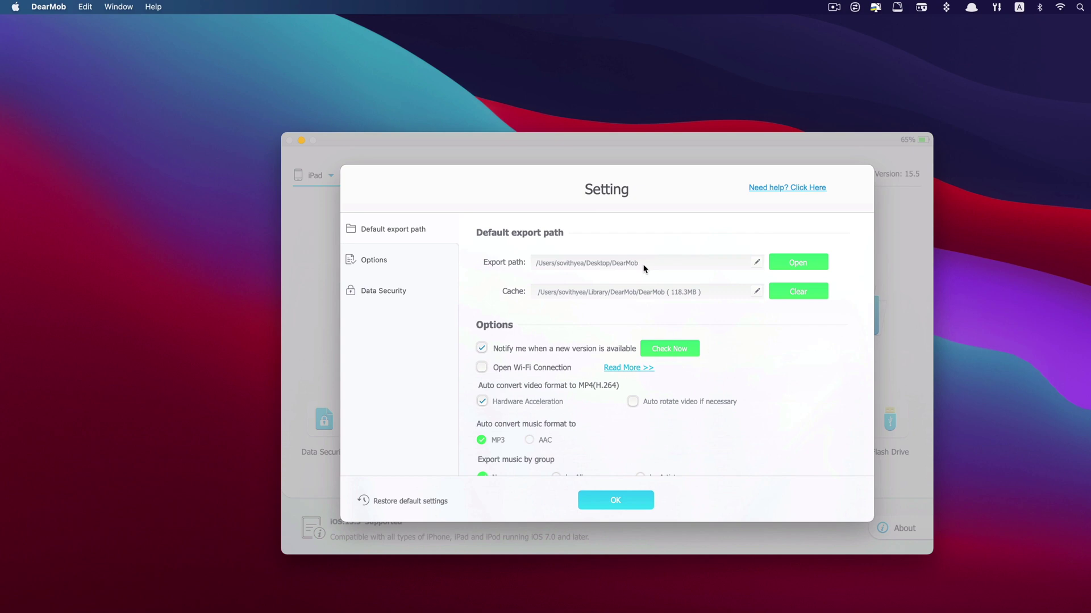
{"action": "left_click", "coordinate": [1001, 523]}
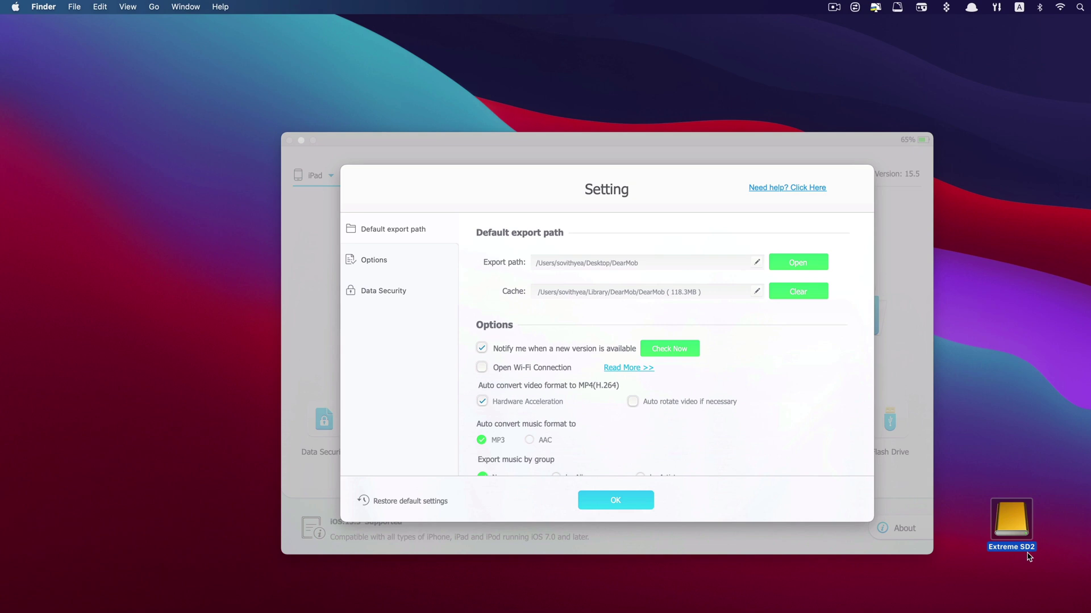
{"action": "left_click", "coordinate": [696, 264]}
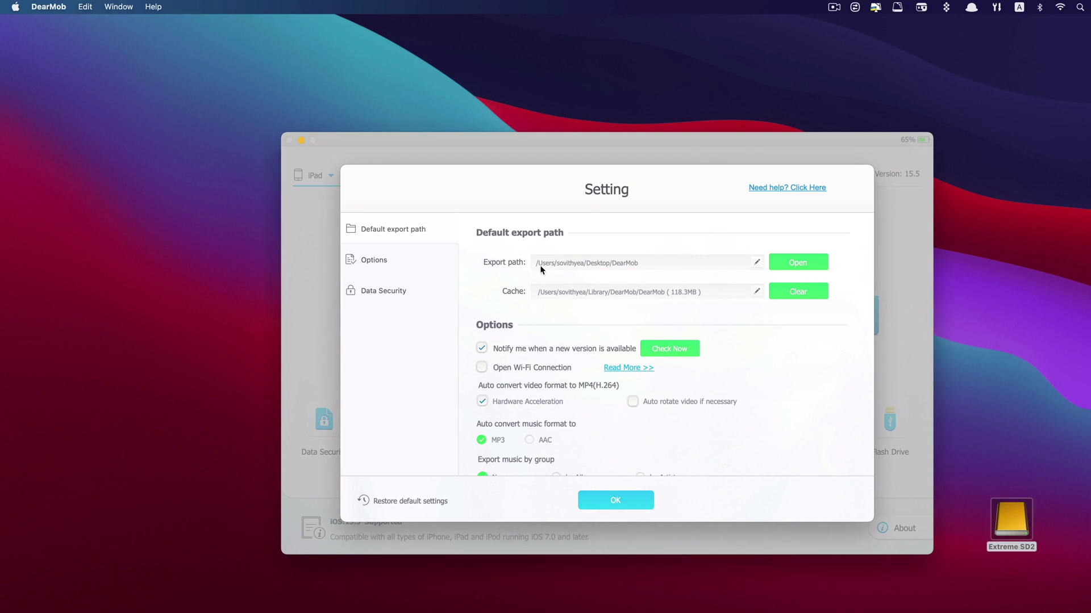
Step: Change the export path to the Extreme SD2 drive (/Volumes/Extreme SD2/DearMob) and save the settings
{"action": "left_click", "coordinate": [758, 264]}
{"action": "scroll", "coordinate": [432, 452], "scroll_direction": "down", "scroll_amount": 5}
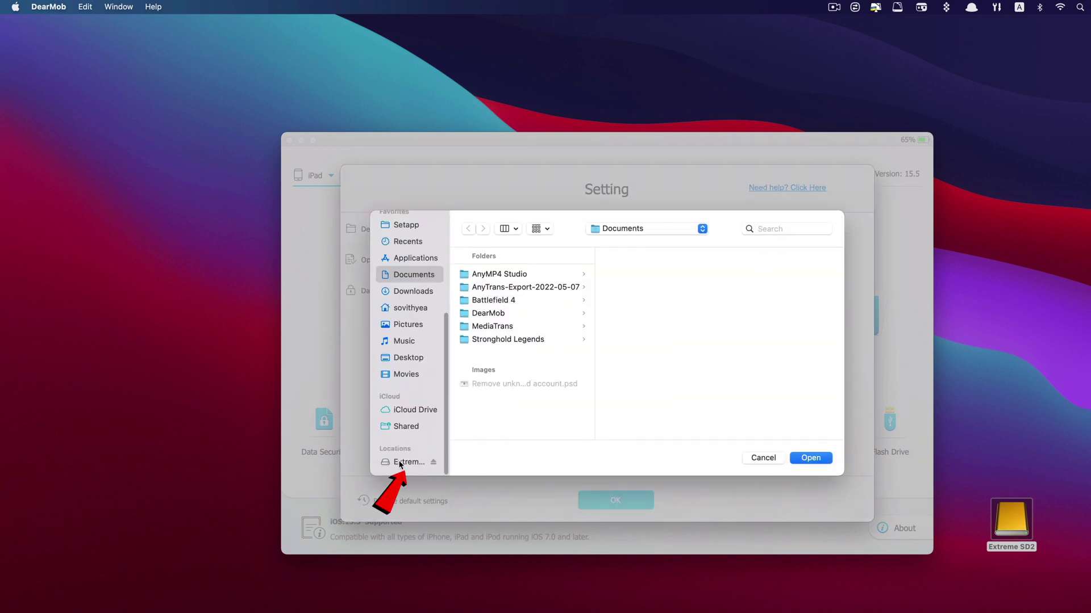
{"action": "left_click", "coordinate": [402, 463]}
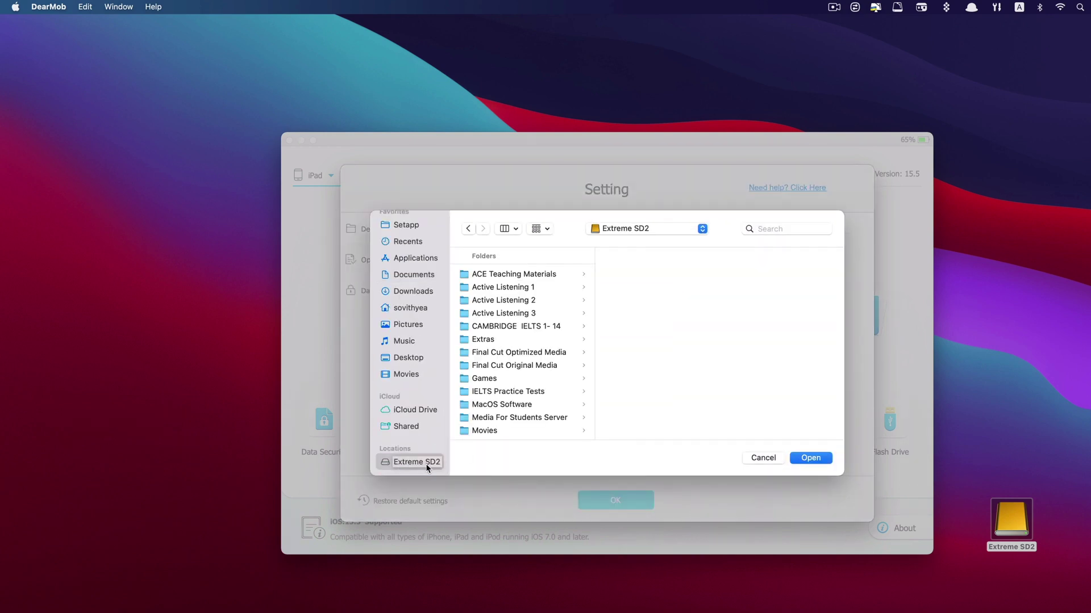
{"action": "left_click", "coordinate": [811, 458]}
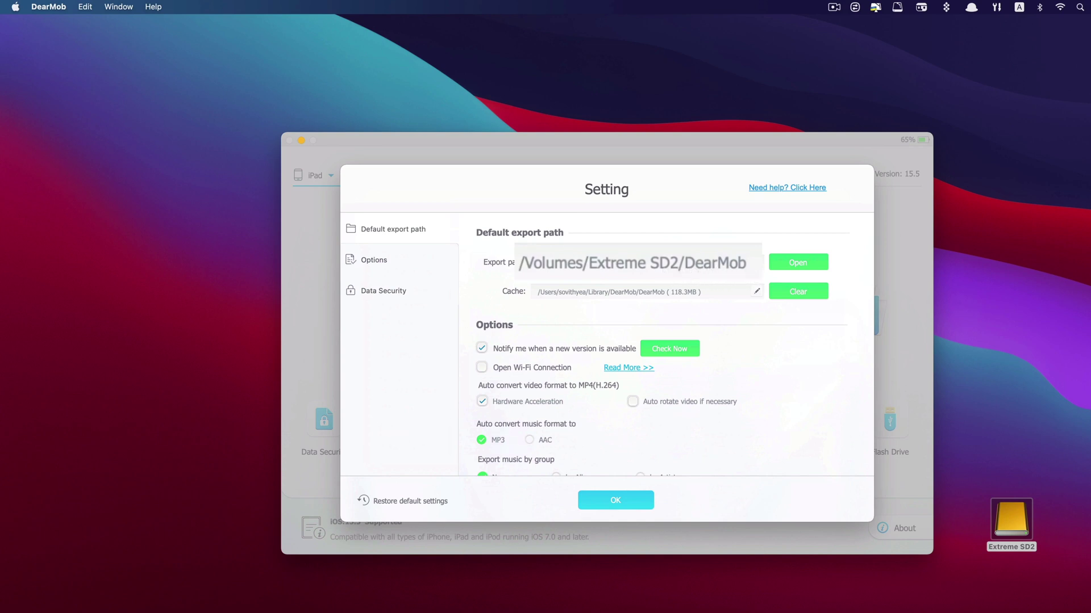
{"action": "left_click", "coordinate": [616, 500]}
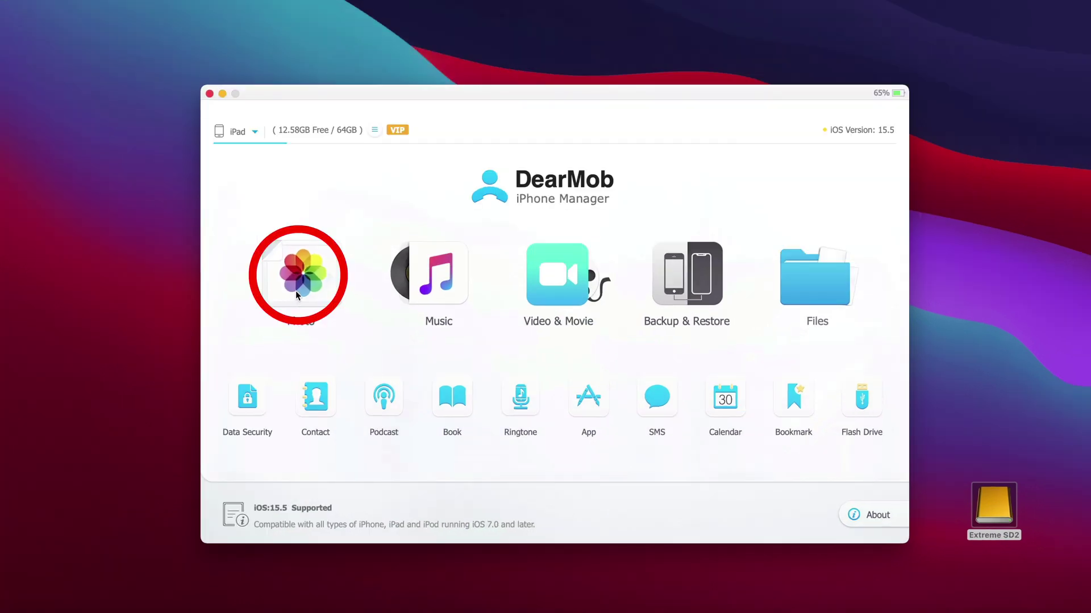
Step: Open the iPad's 2849-item Camera roll, select all photos, and preview the Export options
{"action": "left_click", "coordinate": [306, 282]}
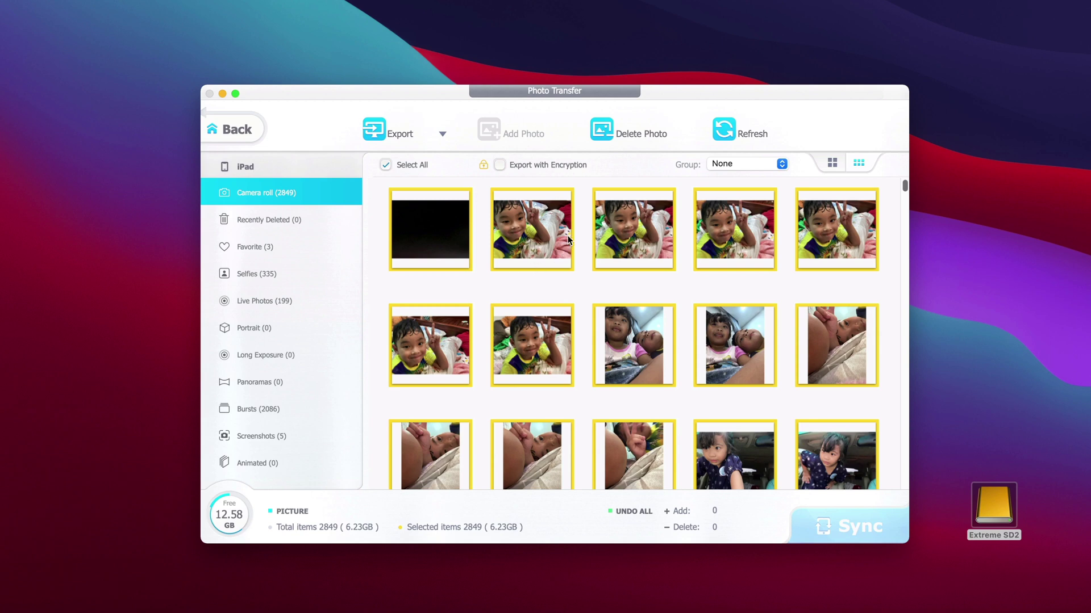
{"action": "left_click", "coordinate": [442, 134]}
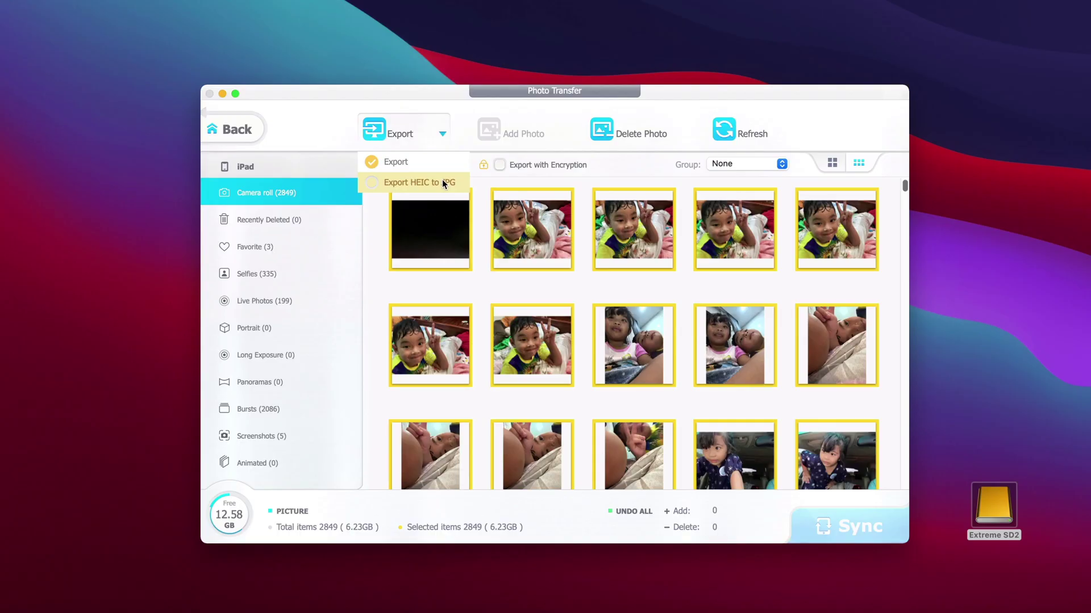
{"action": "left_click", "coordinate": [372, 181]}
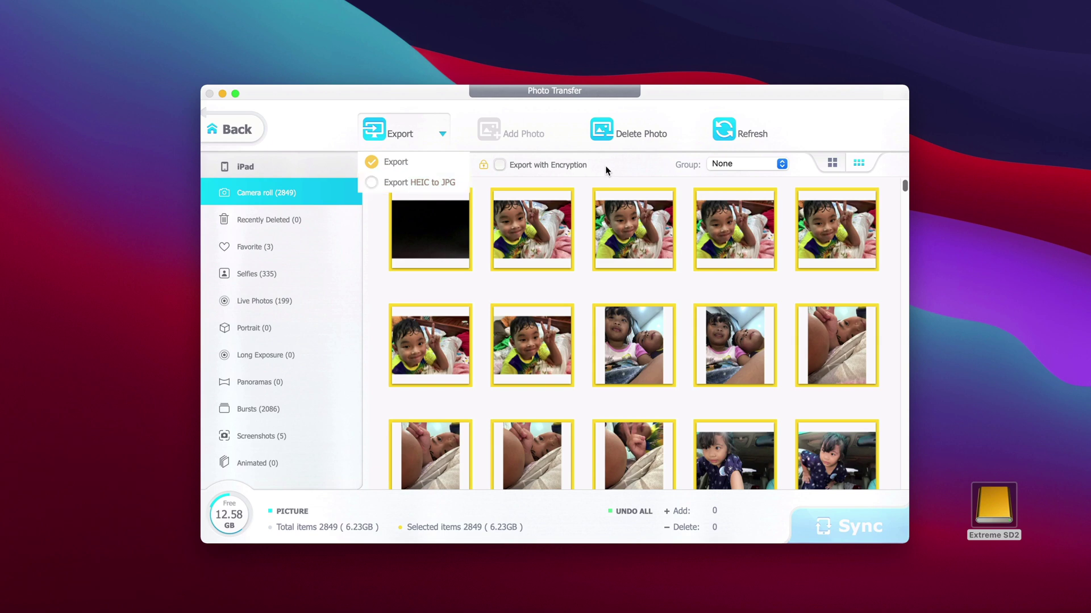
{"action": "left_click", "coordinate": [512, 166]}
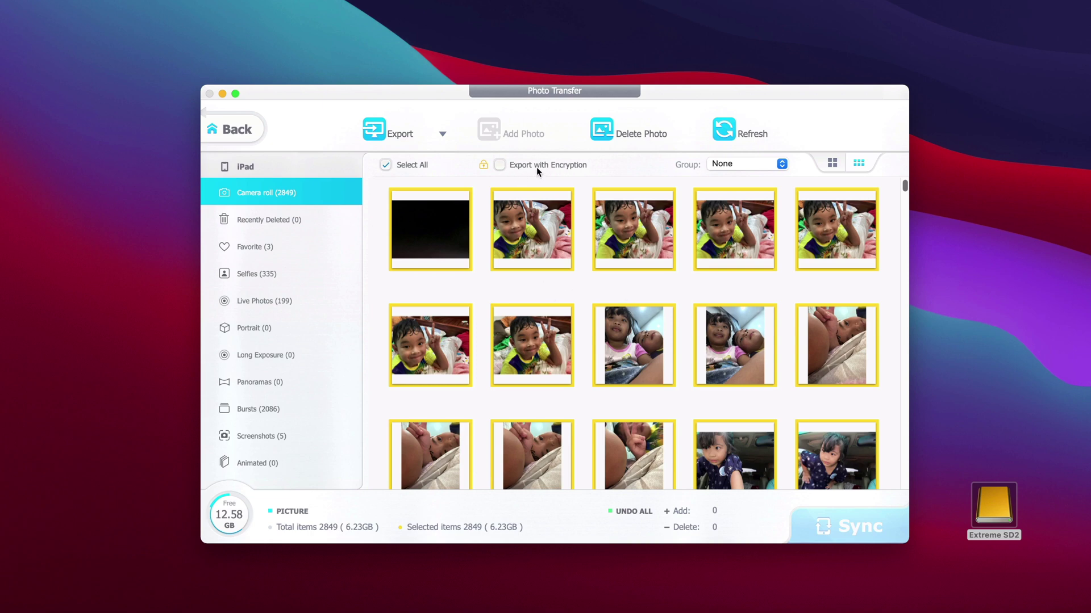
Step: Export the selected Camera roll photos with the Export HEIC to JPG option
{"action": "left_click", "coordinate": [442, 133]}
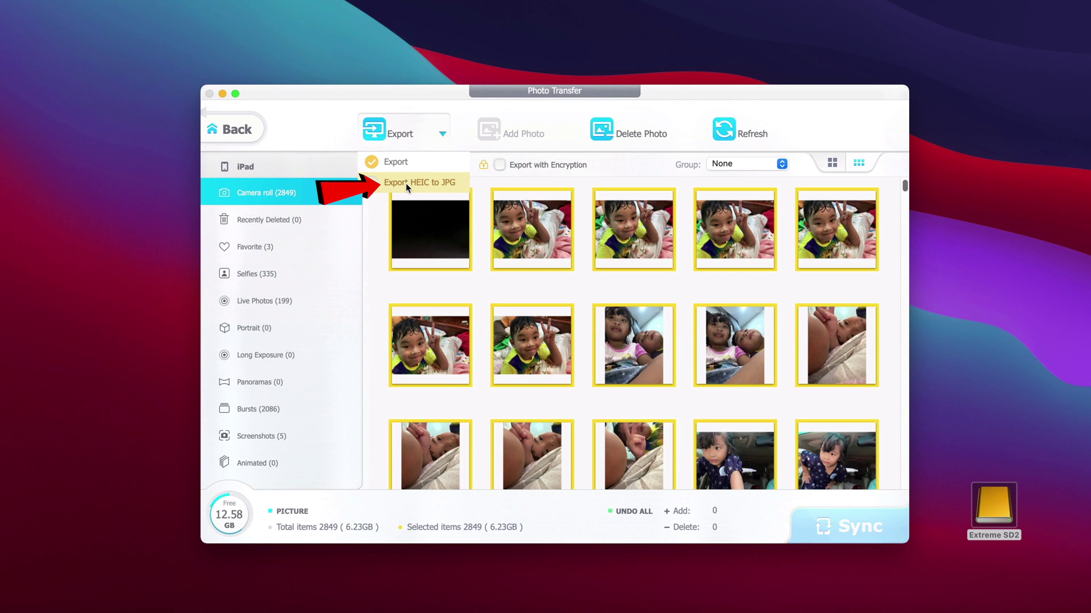
{"action": "left_click", "coordinate": [406, 183]}
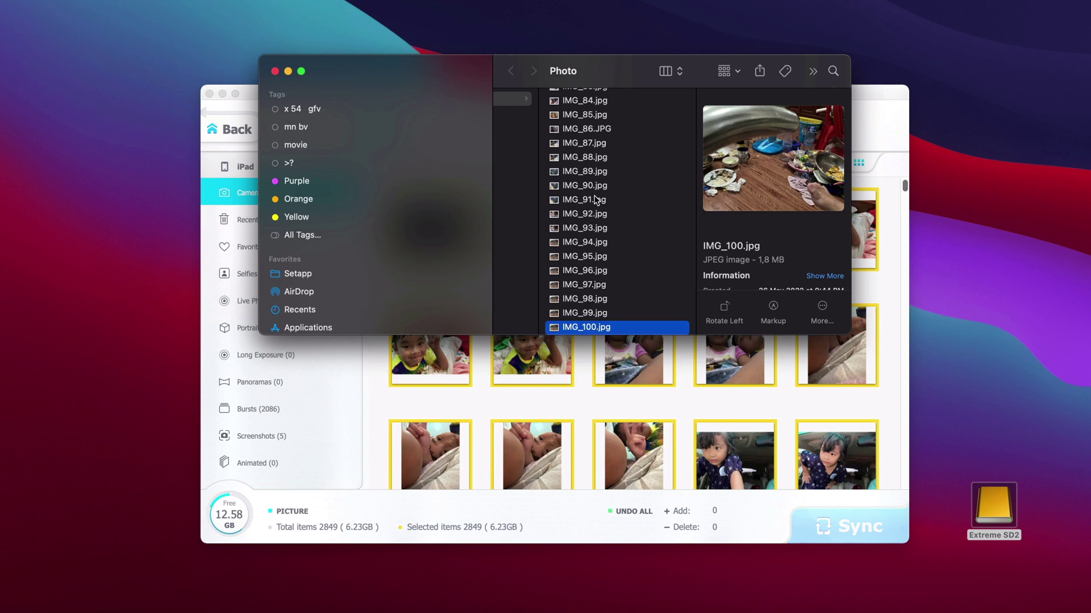
{"action": "scroll", "coordinate": [596, 164], "scroll_direction": "up", "scroll_amount": 15}
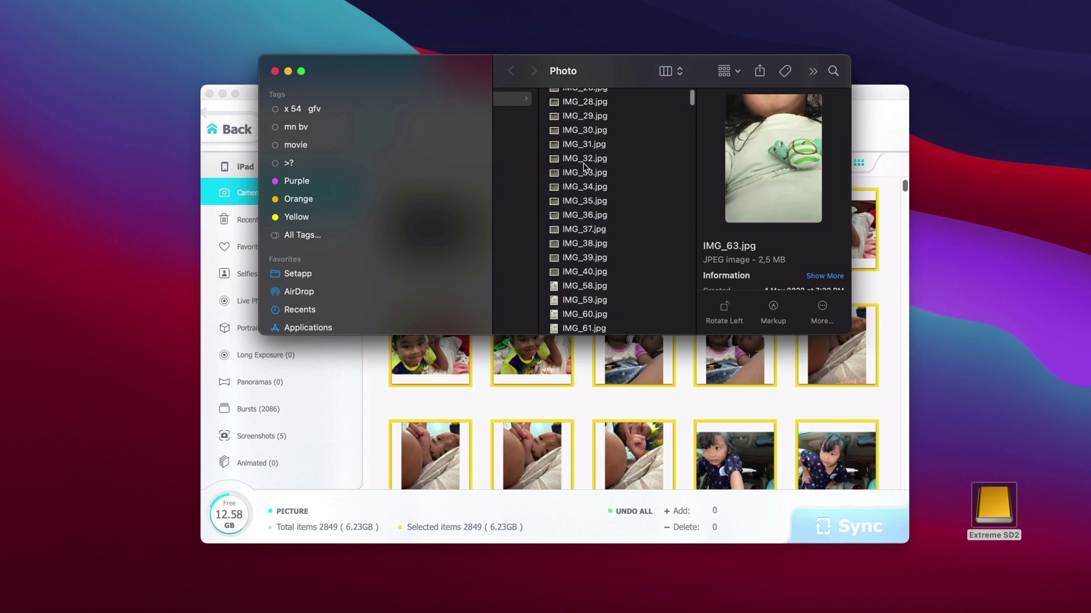
{"action": "scroll", "coordinate": [584, 267], "scroll_direction": "down", "scroll_amount": 20}
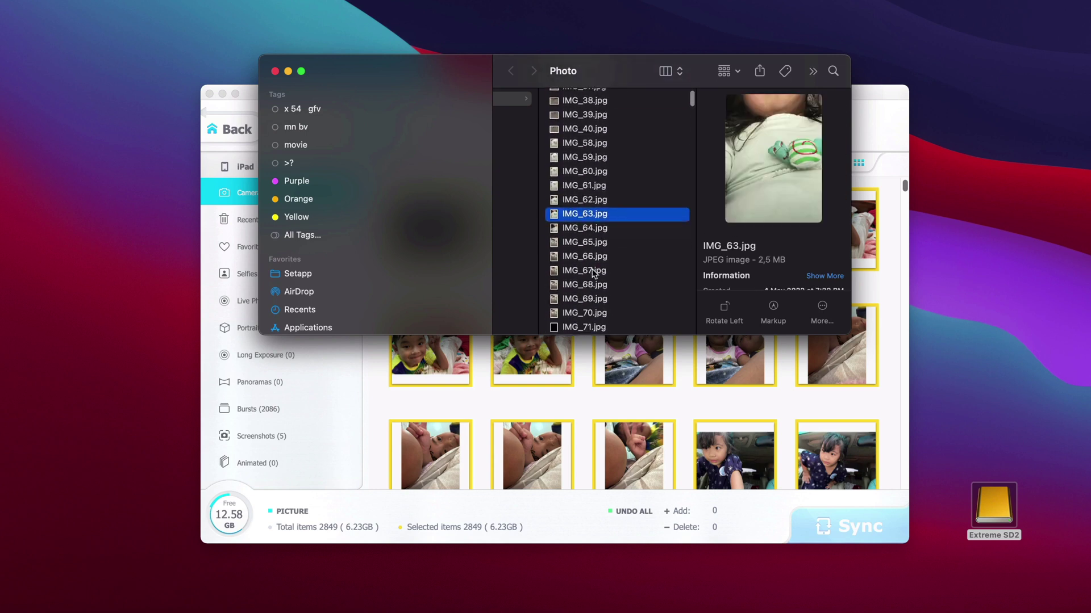
{"action": "scroll", "coordinate": [580, 262], "scroll_direction": "down", "scroll_amount": 5}
{"action": "left_click", "coordinate": [585, 170]}
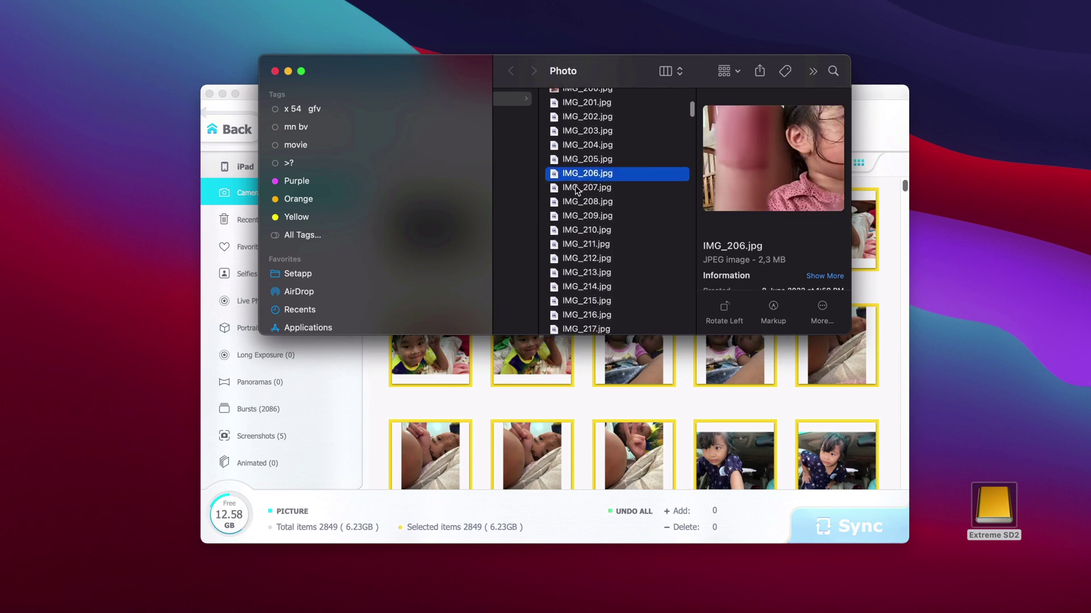
{"action": "left_click", "coordinate": [585, 243]}
{"action": "left_click", "coordinate": [275, 71]}
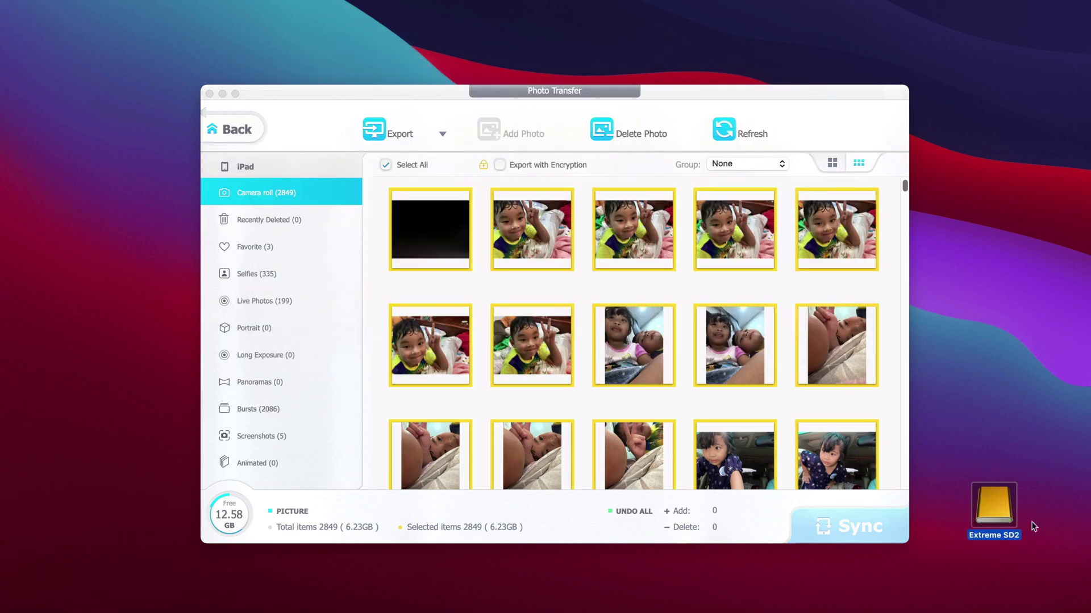
{"action": "double_click", "coordinate": [994, 512]}
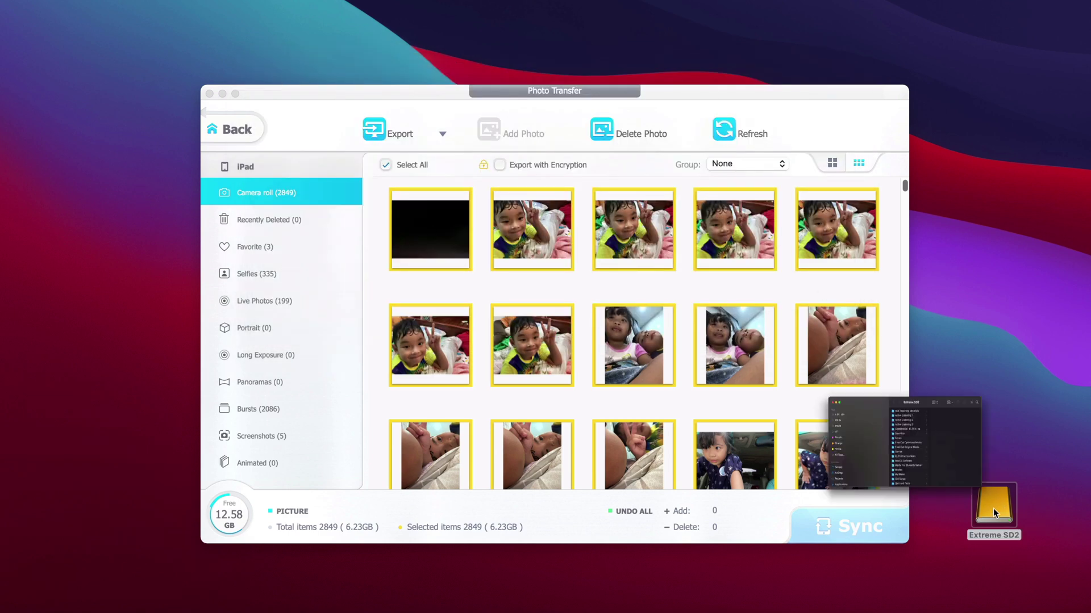
{"action": "scroll", "coordinate": [548, 185], "scroll_direction": "down", "scroll_amount": 5}
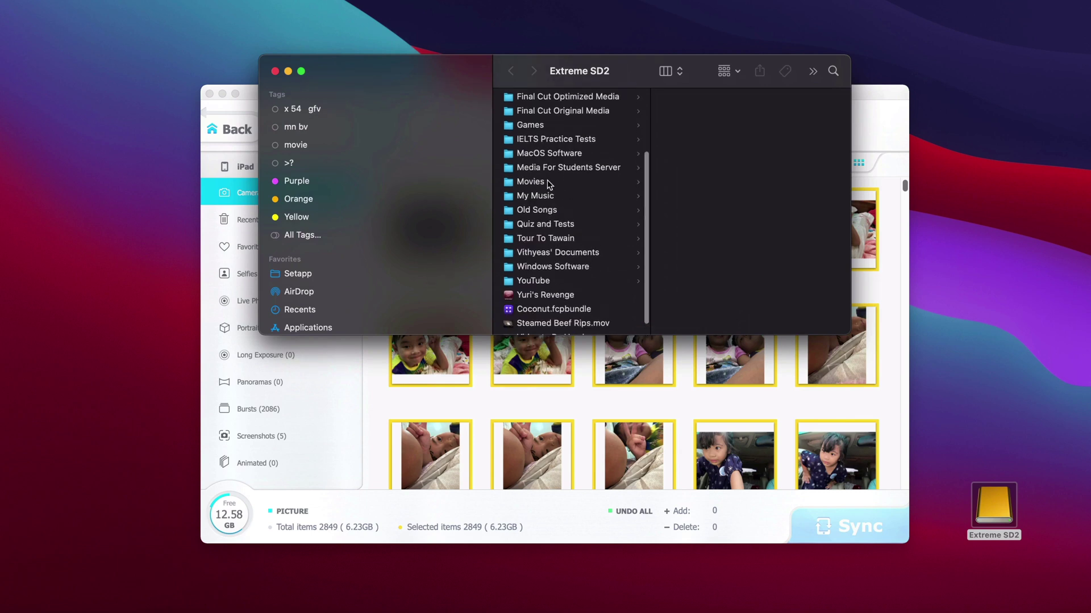
{"action": "scroll", "coordinate": [537, 238], "scroll_direction": "up", "scroll_amount": 5}
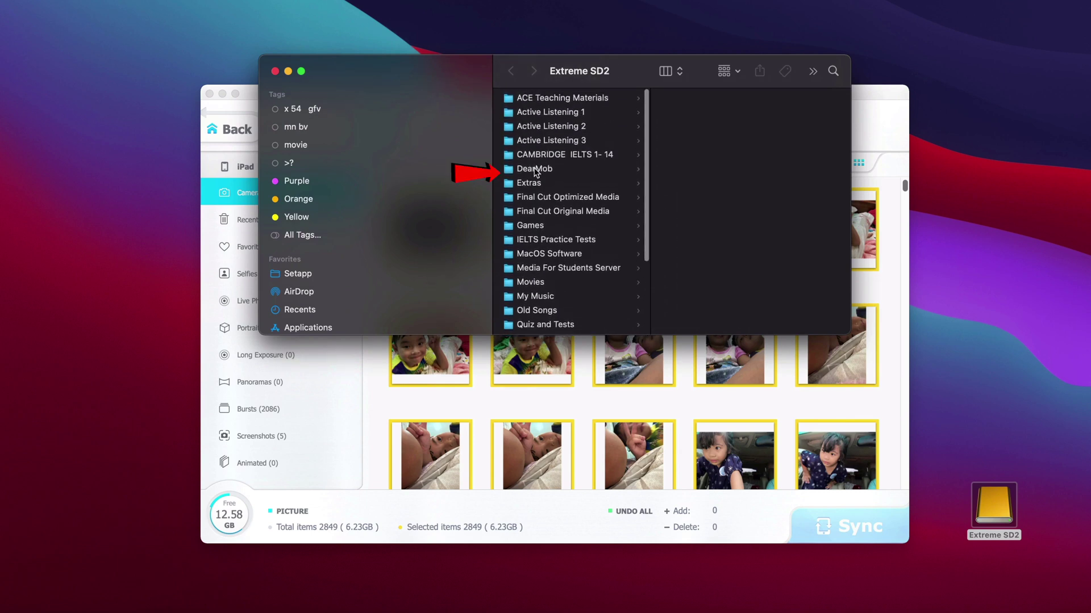
{"action": "left_click", "coordinate": [534, 169]}
{"action": "left_click", "coordinate": [711, 98]}
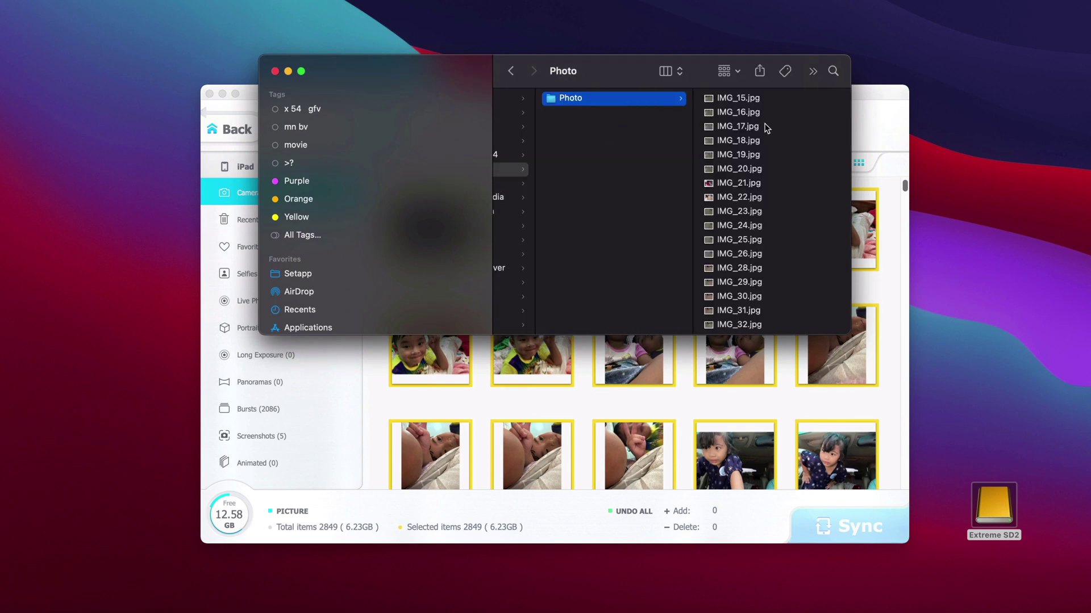
{"action": "left_click", "coordinate": [765, 200]}
{"action": "left_click", "coordinate": [680, 163]}
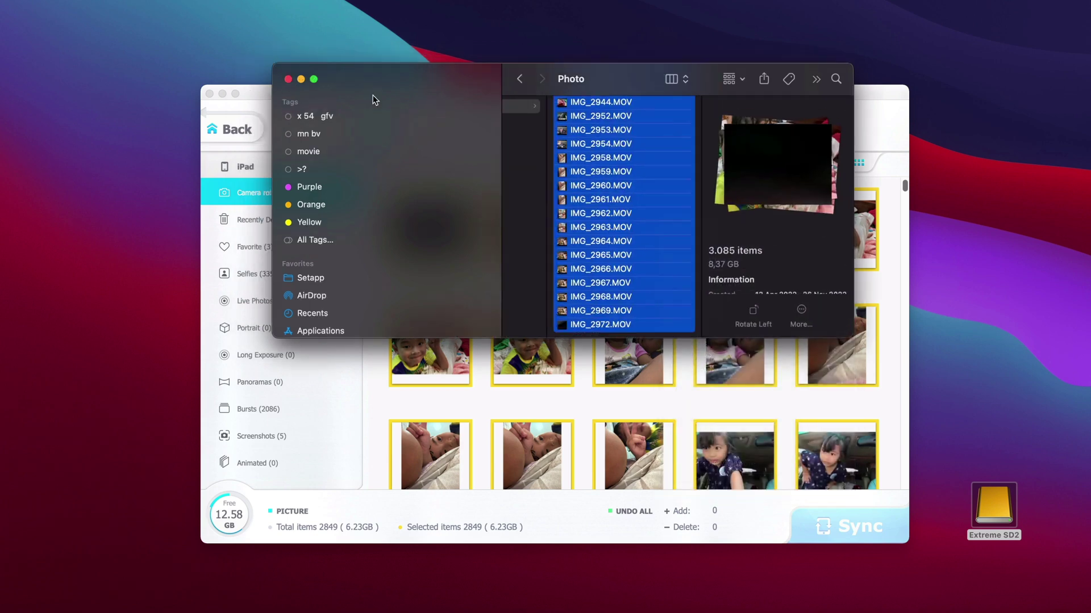
{"action": "key", "text": "super+w"}
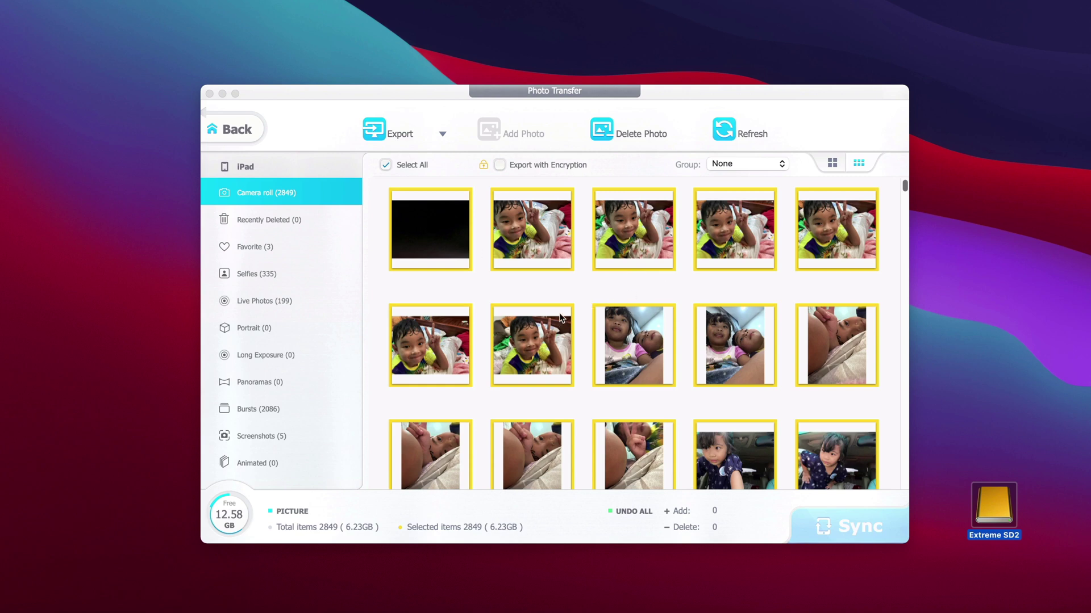
Step: Go back to the home screen, glance at Data Security, then return home again
{"action": "left_click", "coordinate": [232, 132]}
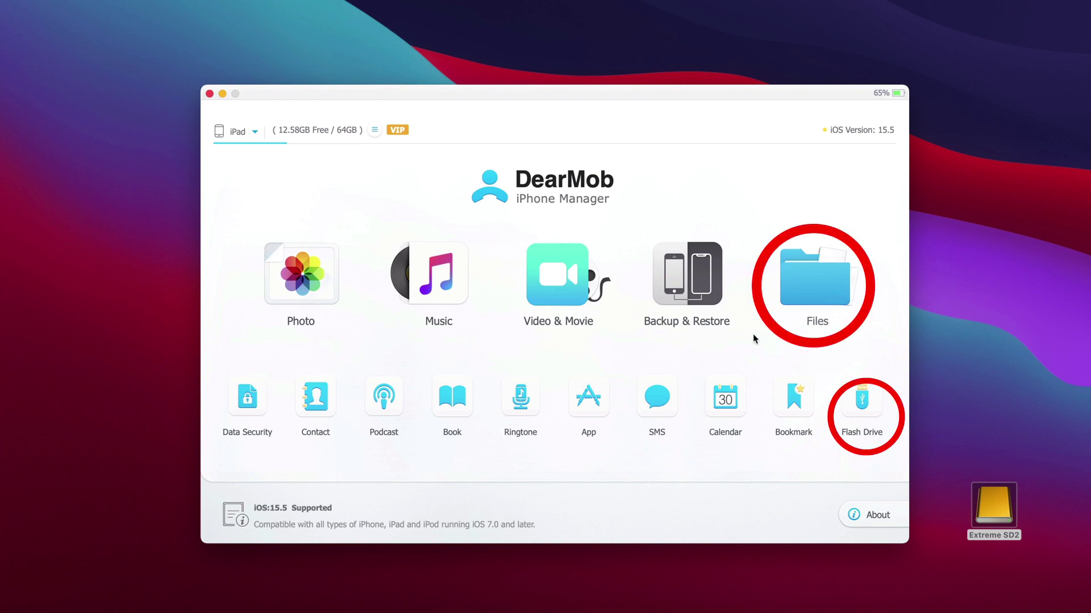
{"action": "left_click", "coordinate": [249, 398]}
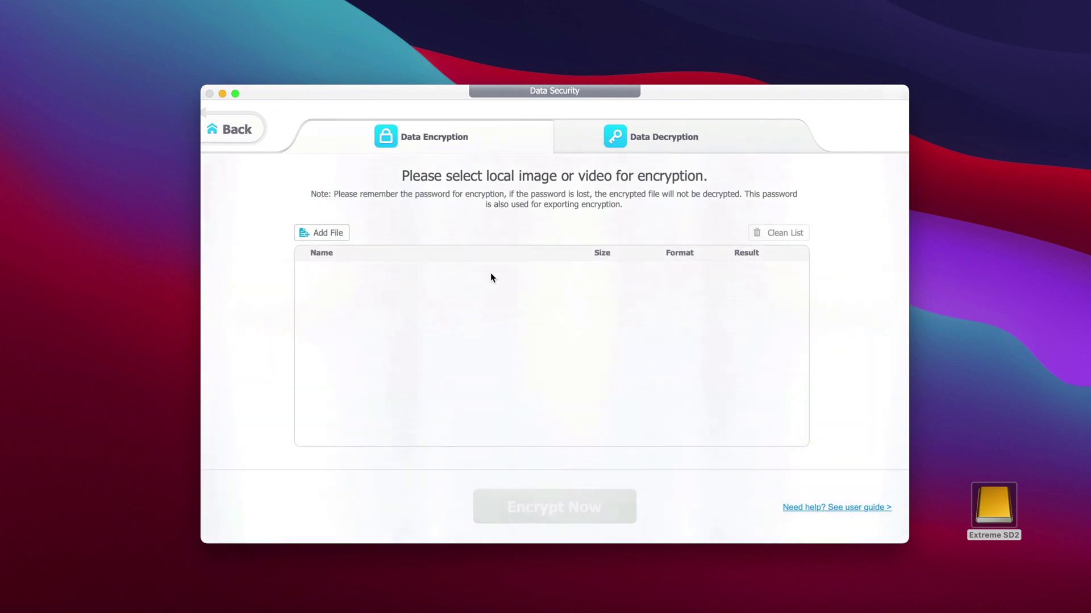
{"action": "left_click", "coordinate": [236, 129]}
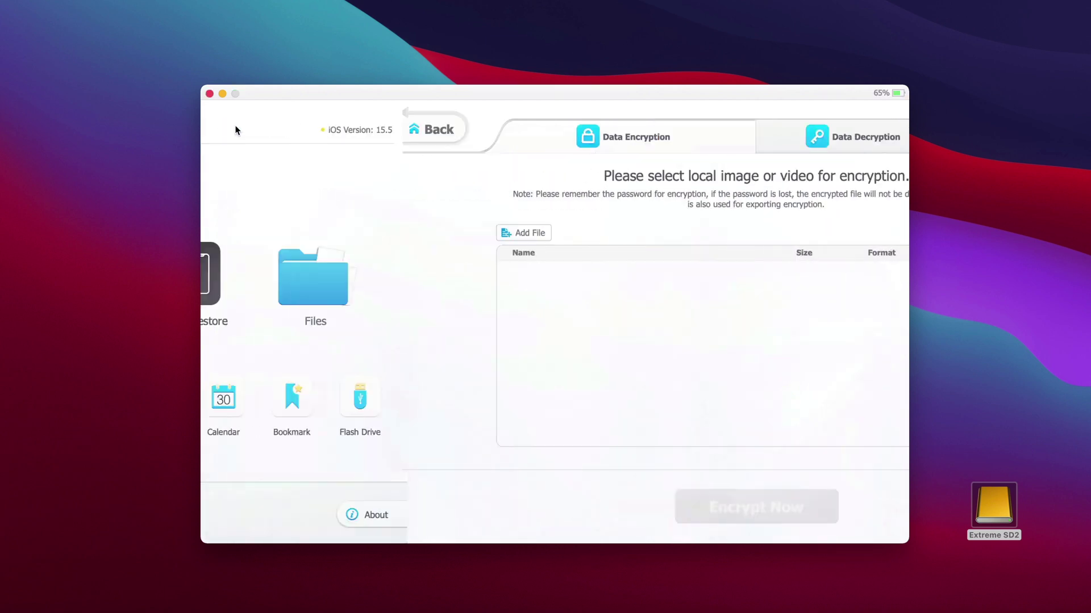